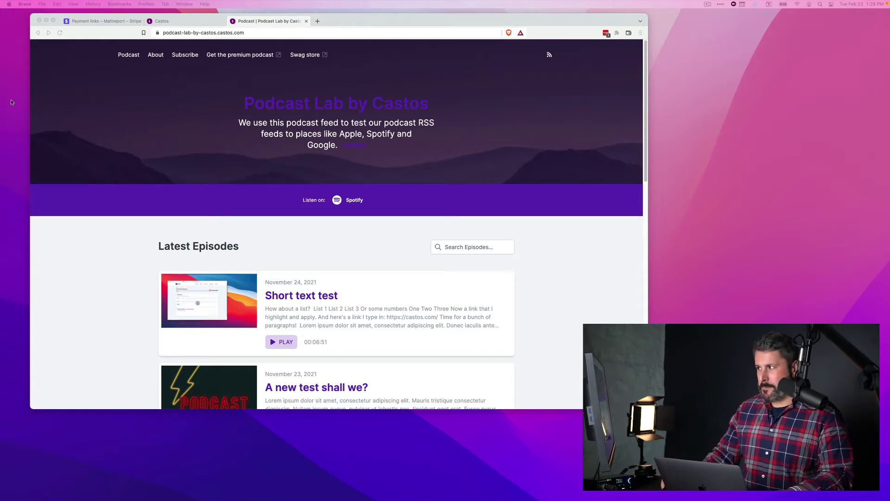
Follow the podcast website's 'Get the premium podcast' link to its $49.00/year Stripe checkout
click(234, 123)
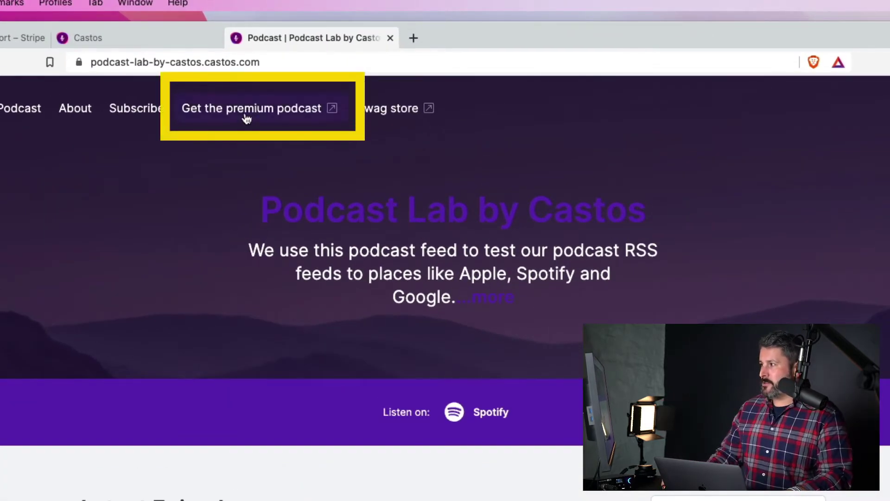
click(279, 116)
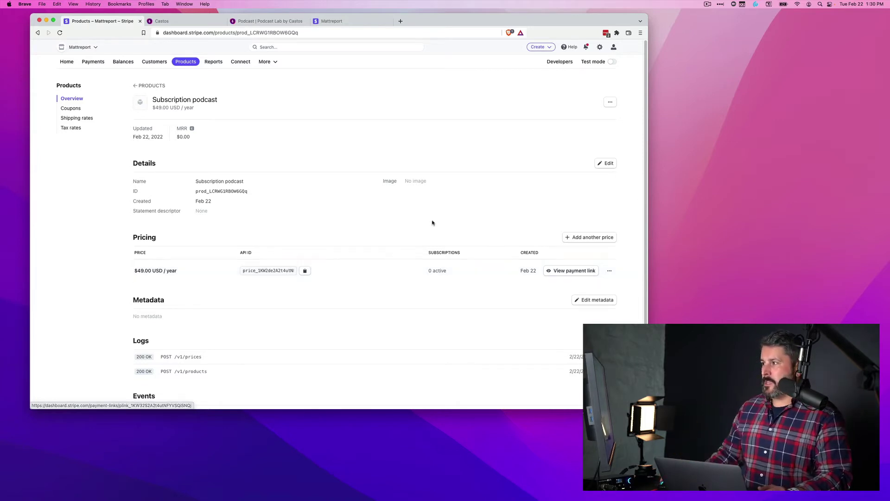
Leave the Subscription podcast product page for the Stripe Products list
click(148, 85)
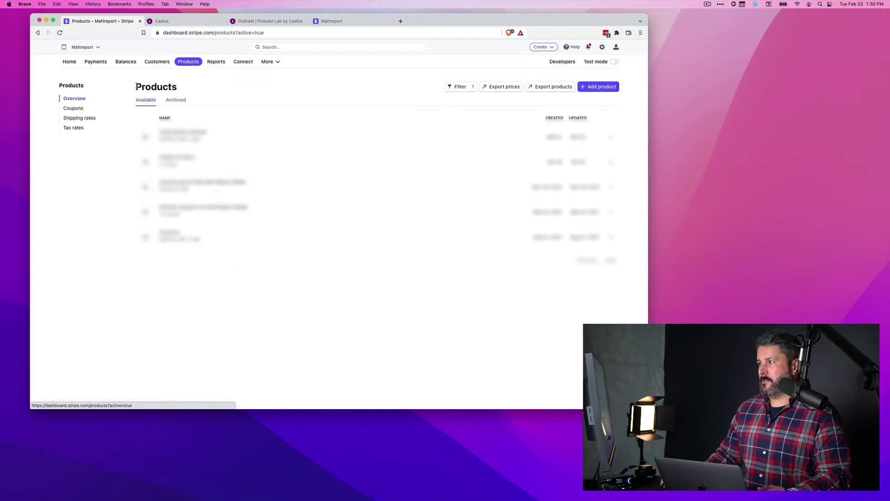
Add a new product named 'Super premium plan' with 'Super premium plan' as its description
click(602, 91)
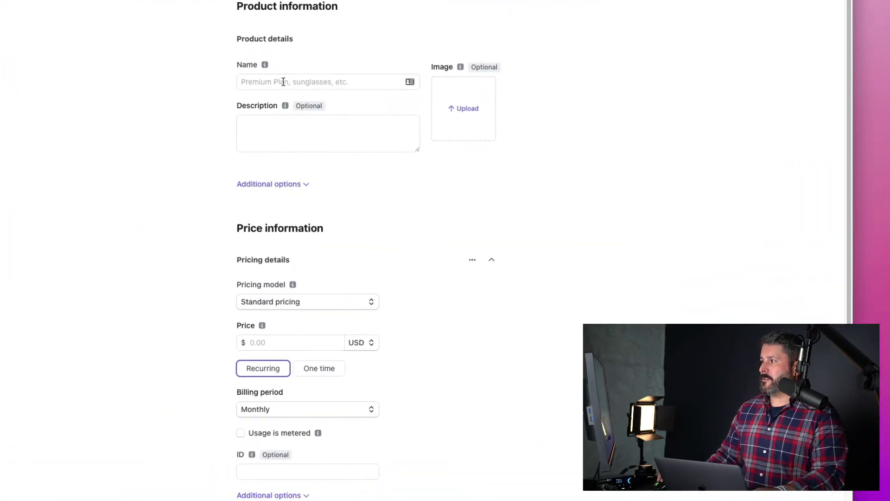
click(277, 134)
text(Super)
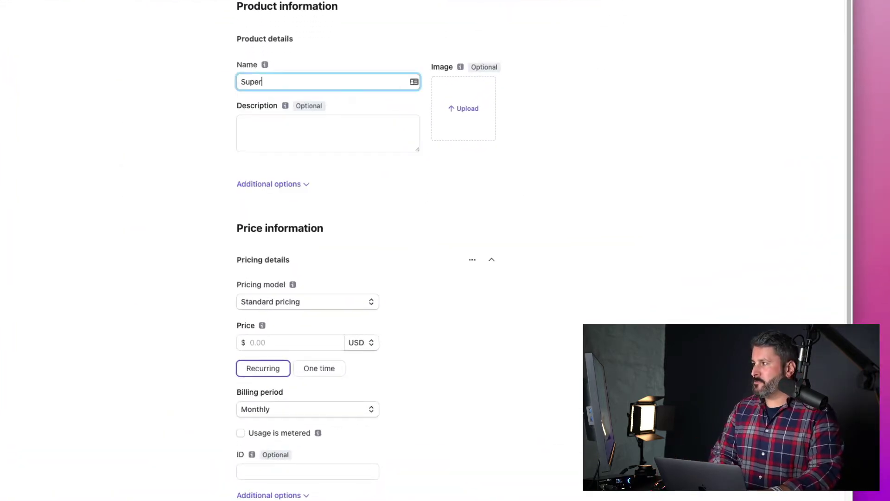
text( premium plan)
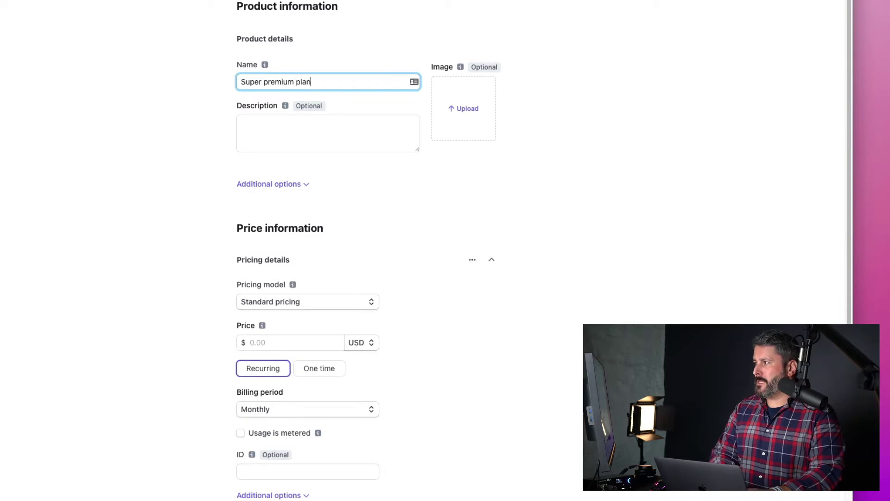
click(277, 135)
text(S)
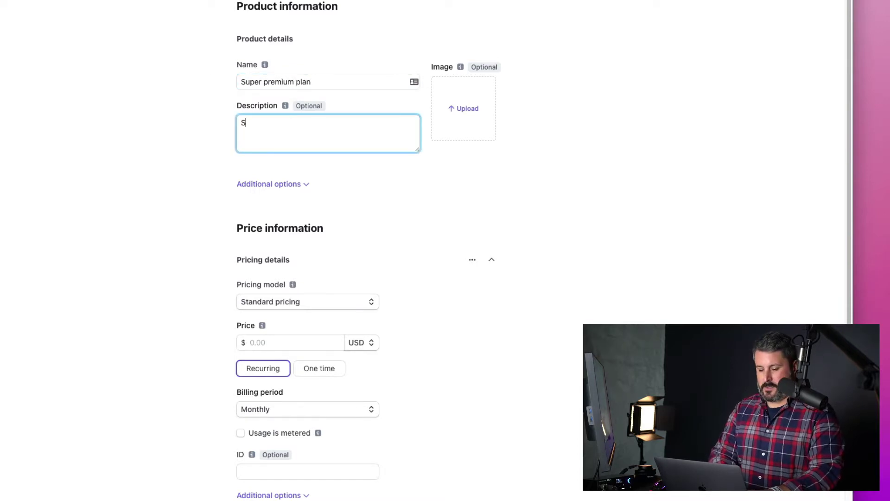
text(uper premium plan)
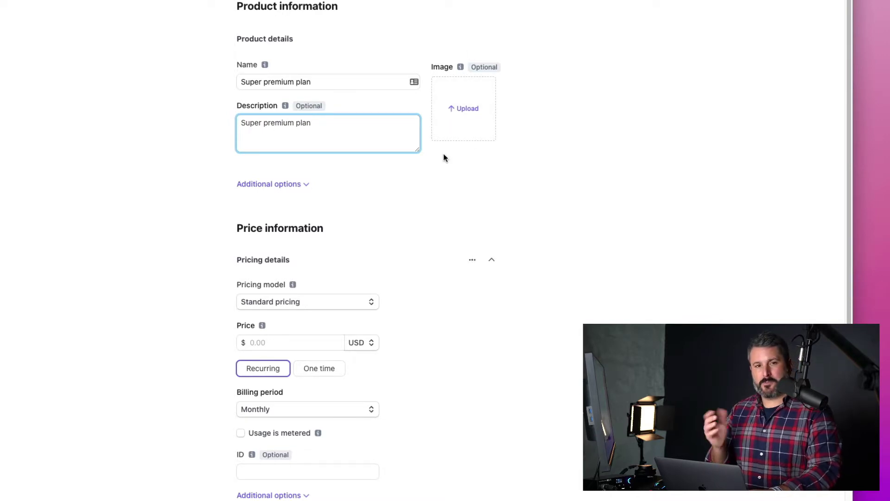
click(398, 308)
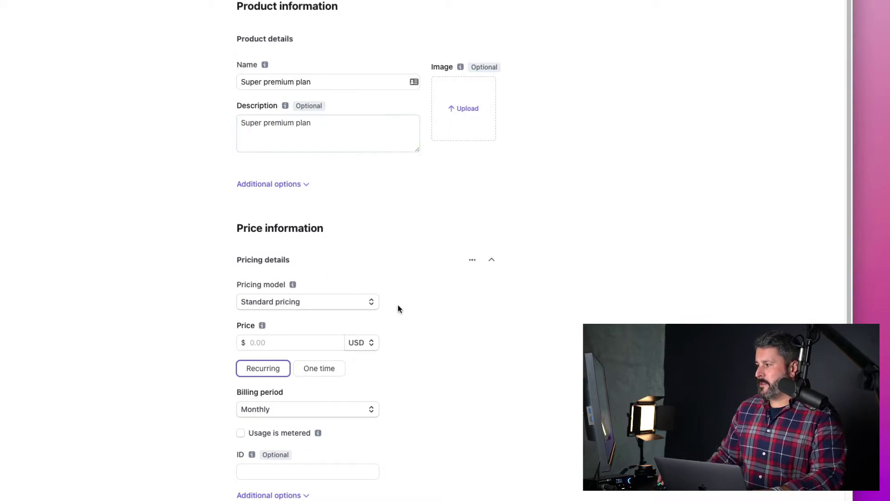
Price the product at $299.00, recurring, with a Yearly billing period
scroll(397, 308, down, 1)
click(294, 328)
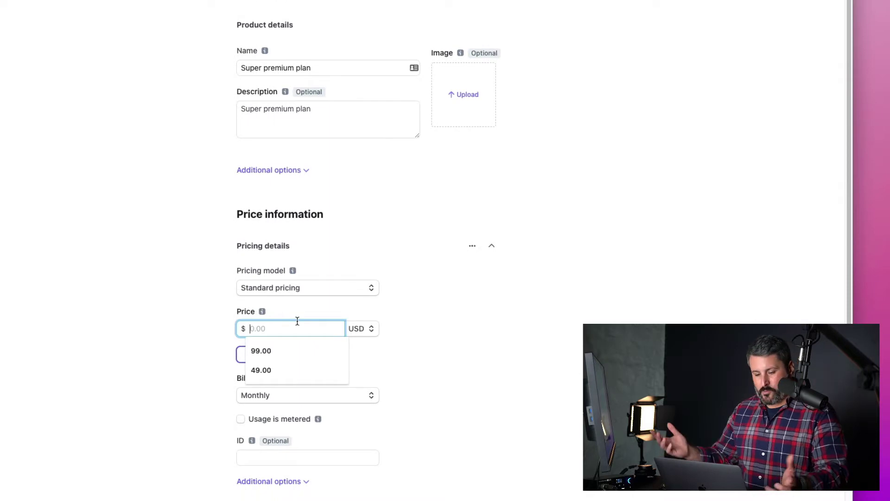
text(299)
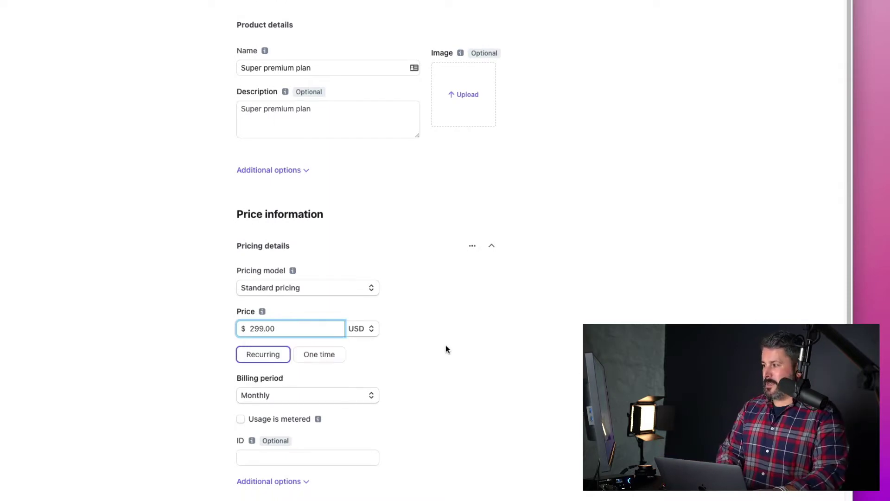
click(445, 346)
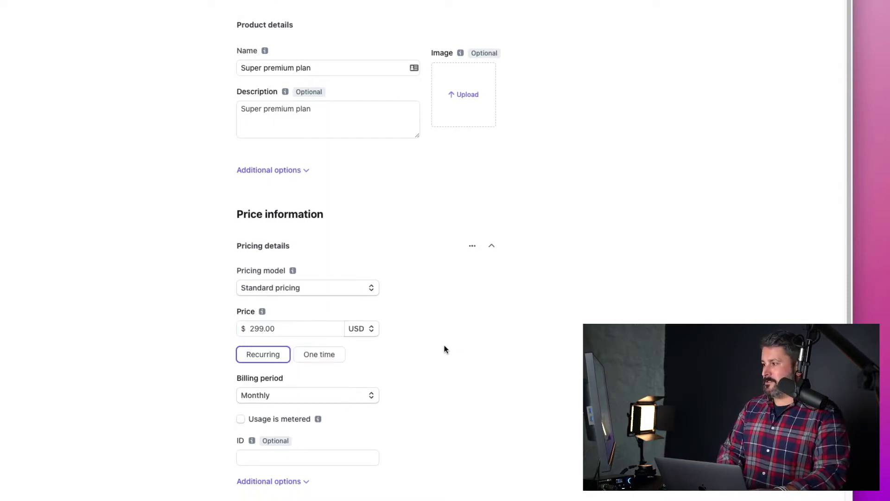
click(327, 360)
click(257, 358)
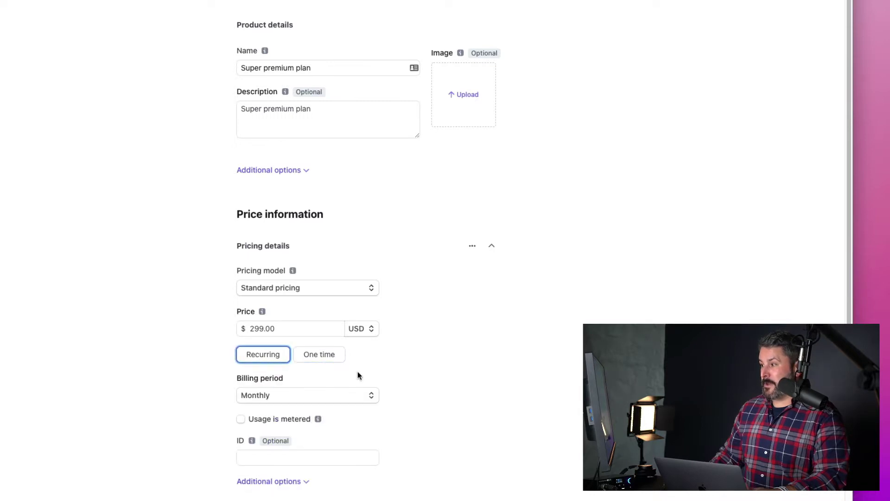
click(338, 397)
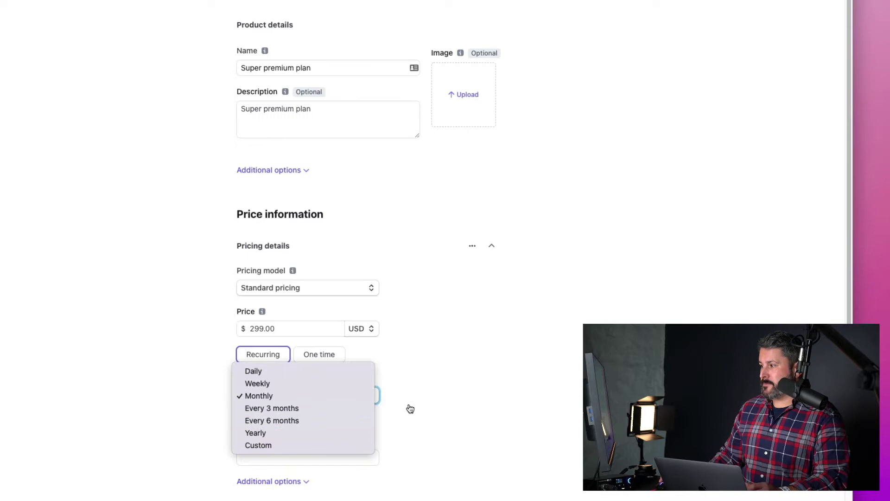
click(320, 432)
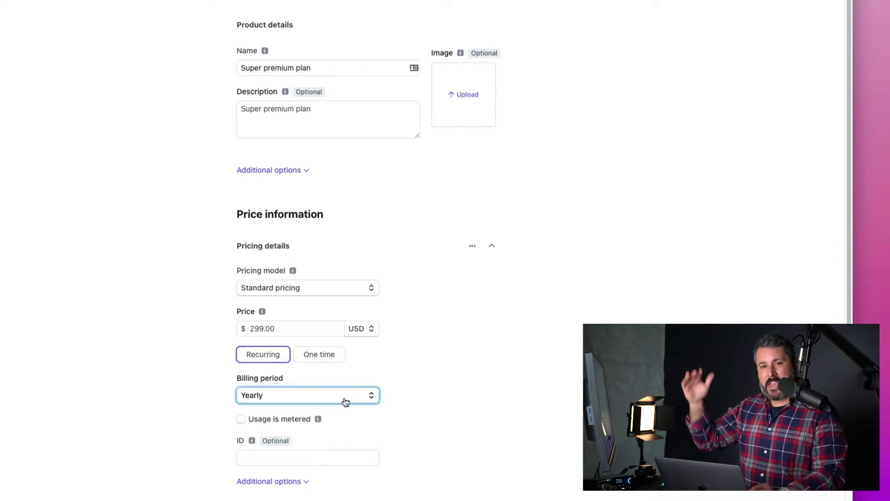
scroll(324, 406, down, 3)
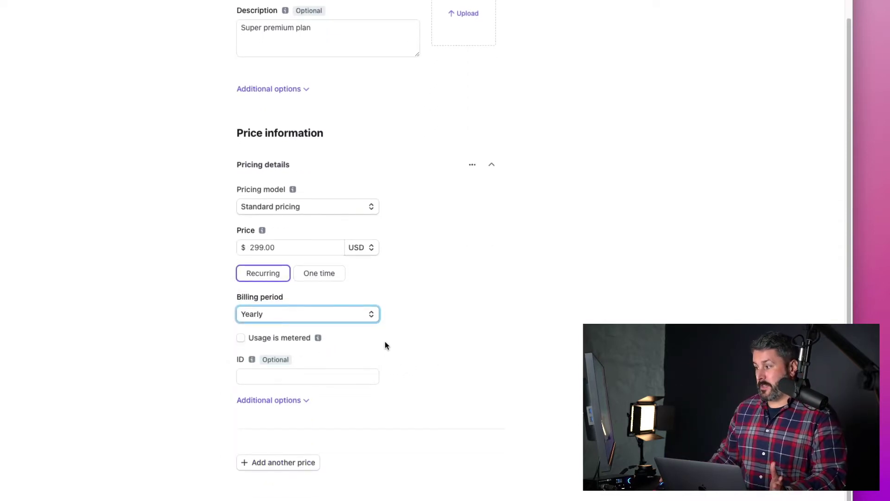
Save the Super premium plan product and start a payment link for its $299.00/year price
click(623, 51)
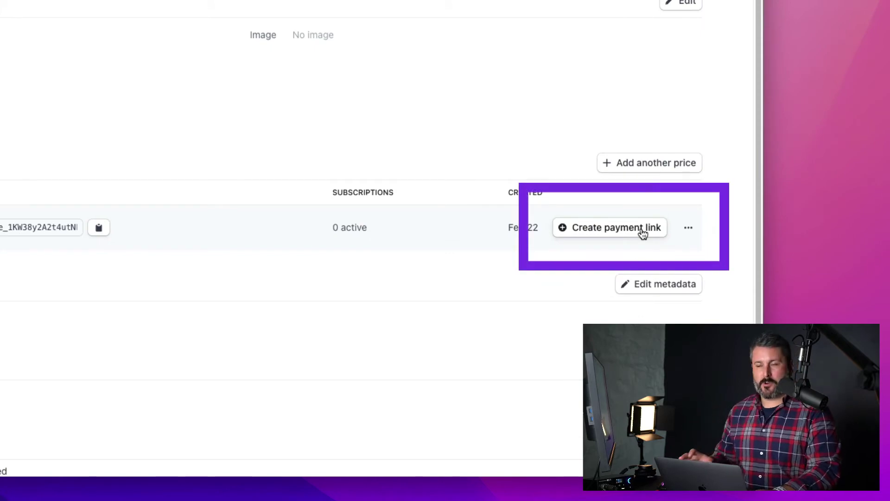
click(592, 235)
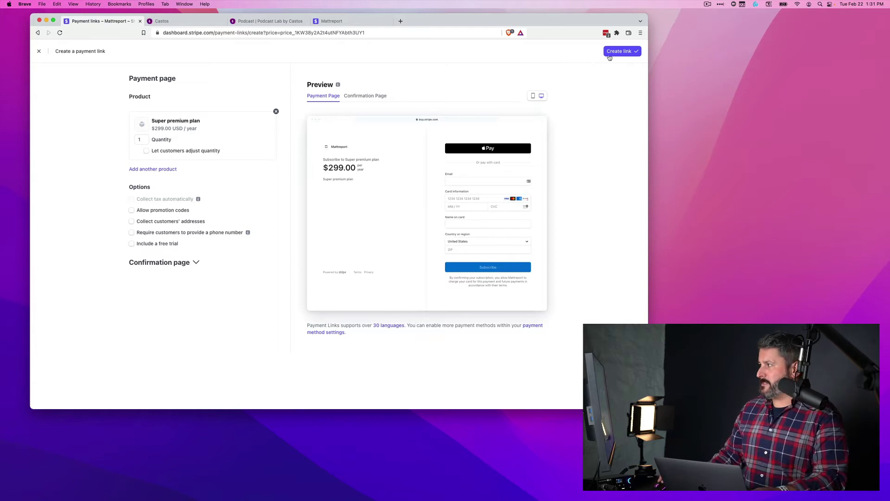
Create the Super premium plan payment link and copy its buy.stripe.com URL
click(621, 52)
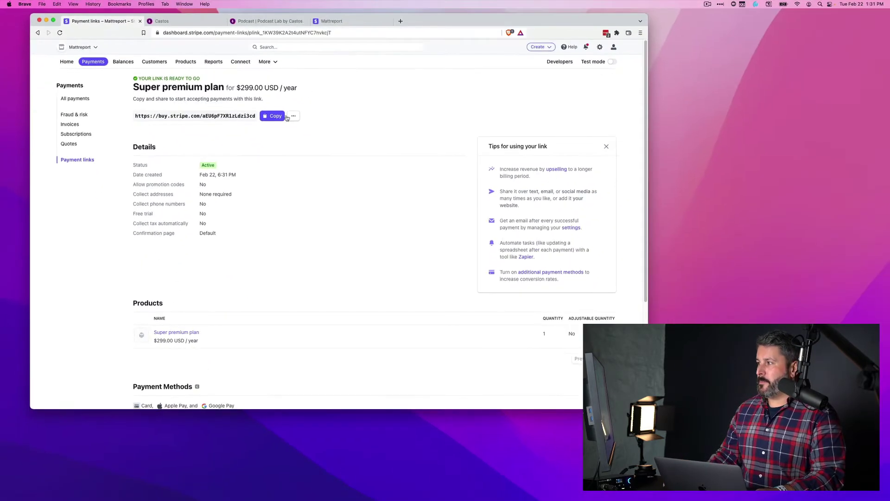
click(273, 117)
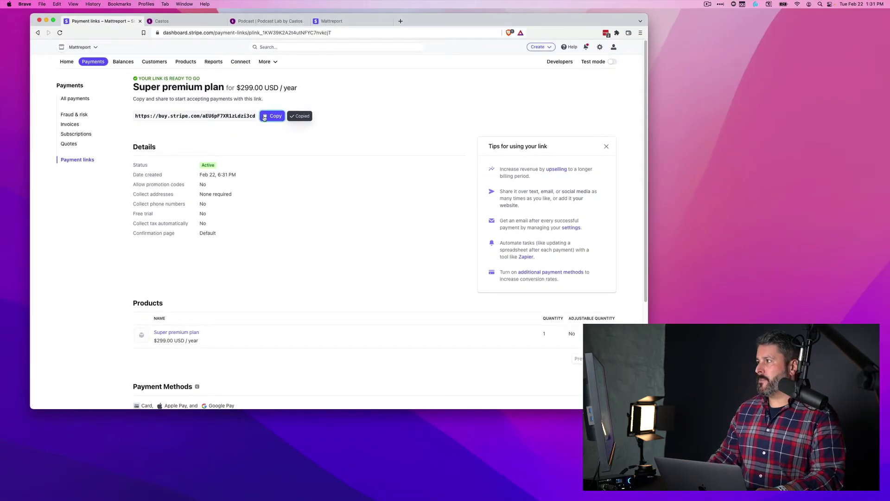
In Castos, open the website navigation link settings for Podcast Lab by Castos
click(204, 21)
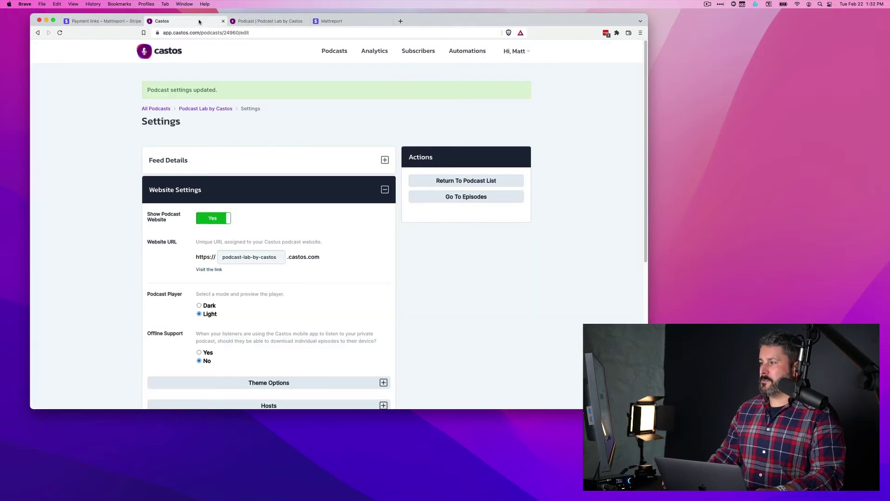
click(156, 108)
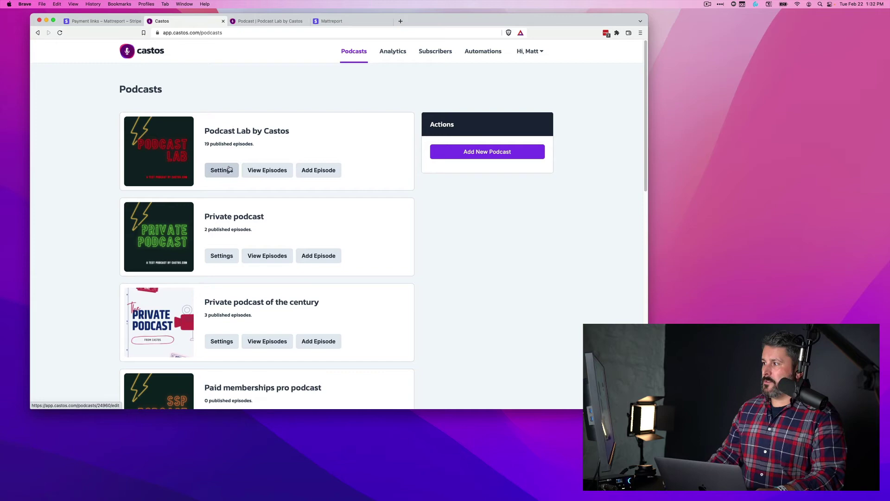
click(222, 171)
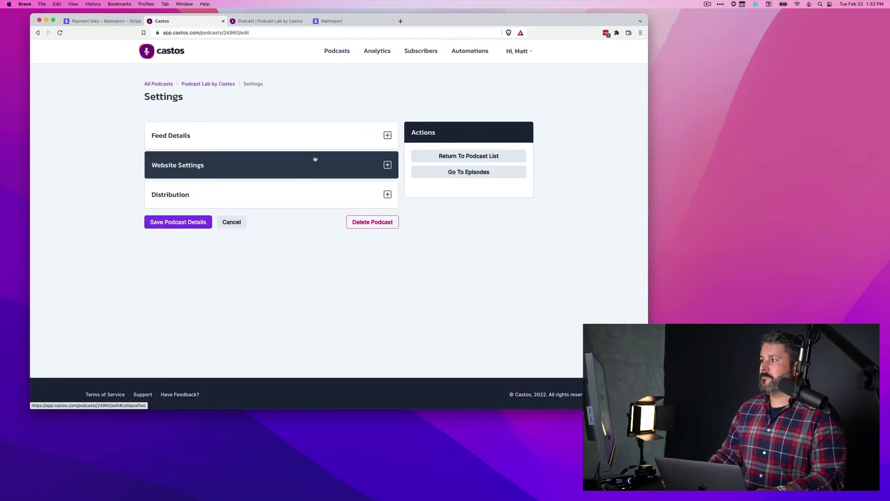
click(208, 171)
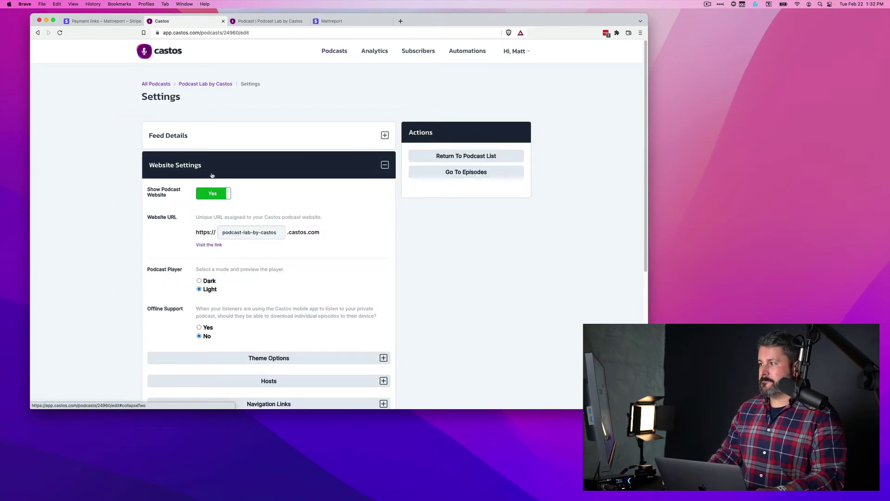
scroll(281, 209, down, 1)
scroll(281, 209, down, 5)
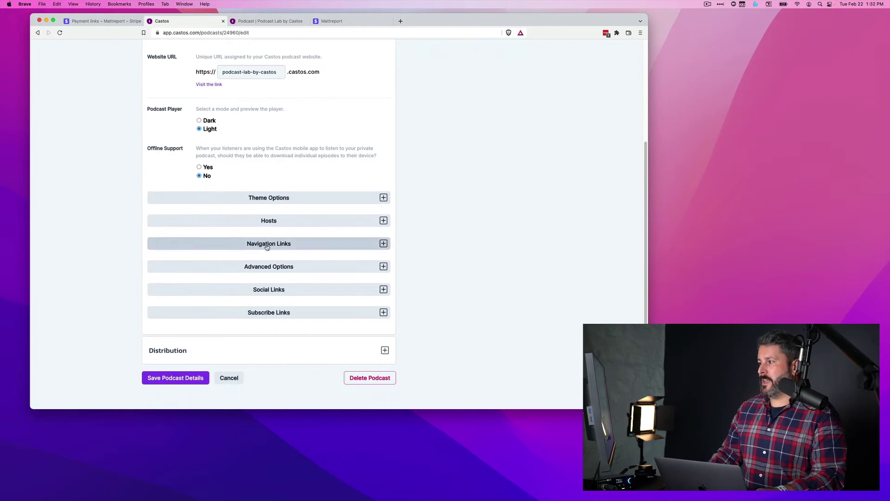
click(263, 243)
scroll(262, 254, down, 5)
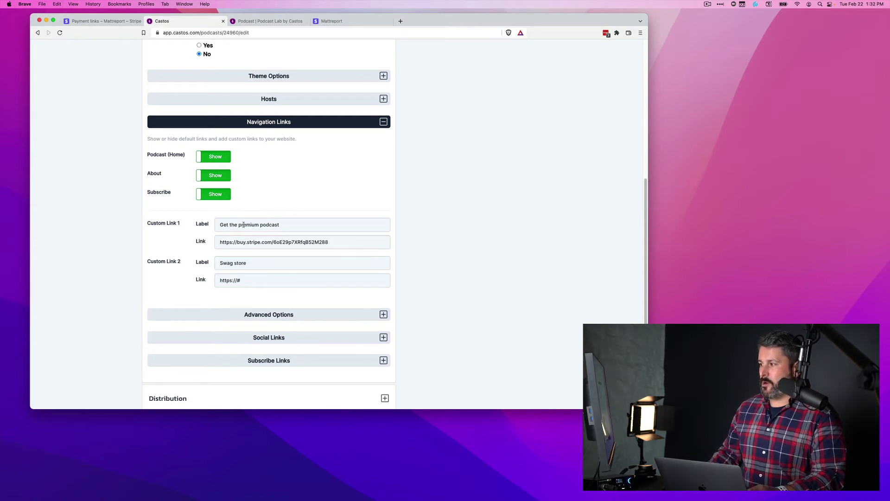
Relabel Custom Link 2 'Get the SUPER premium podcast', point it to the Stripe URL, and save
triple_click(249, 262)
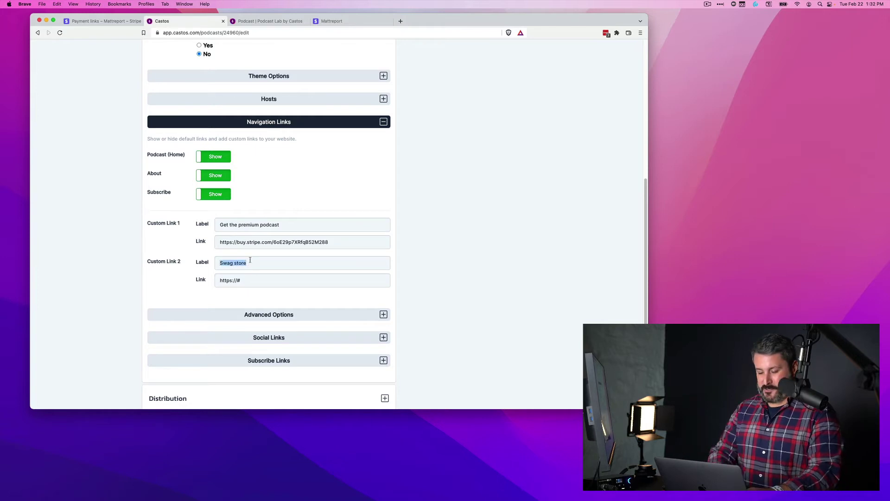
text(Get the SUPER)
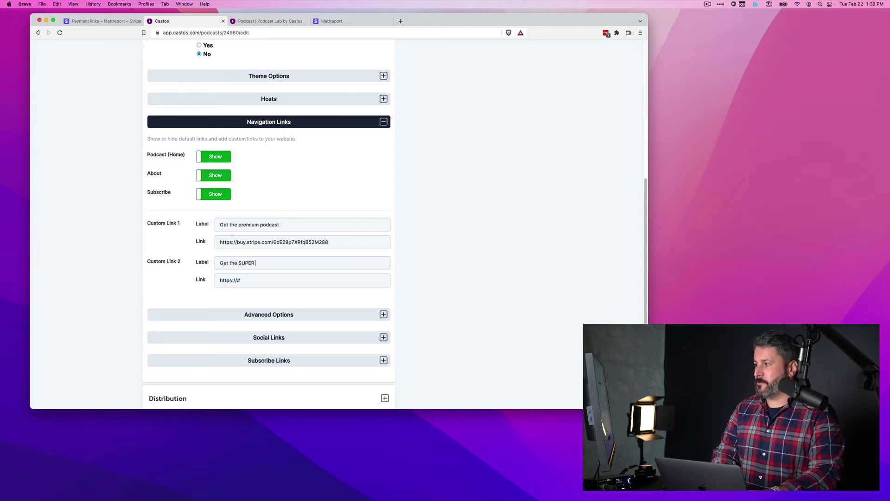
text( premiumm)
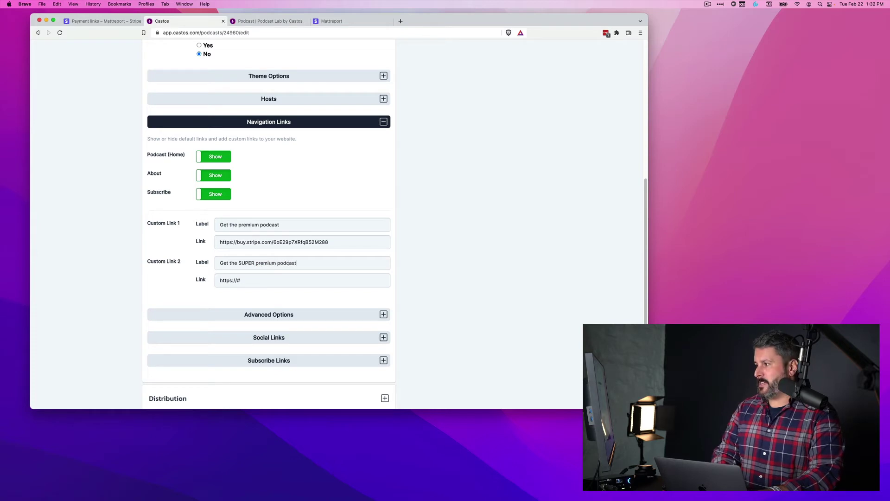
key(Tab)
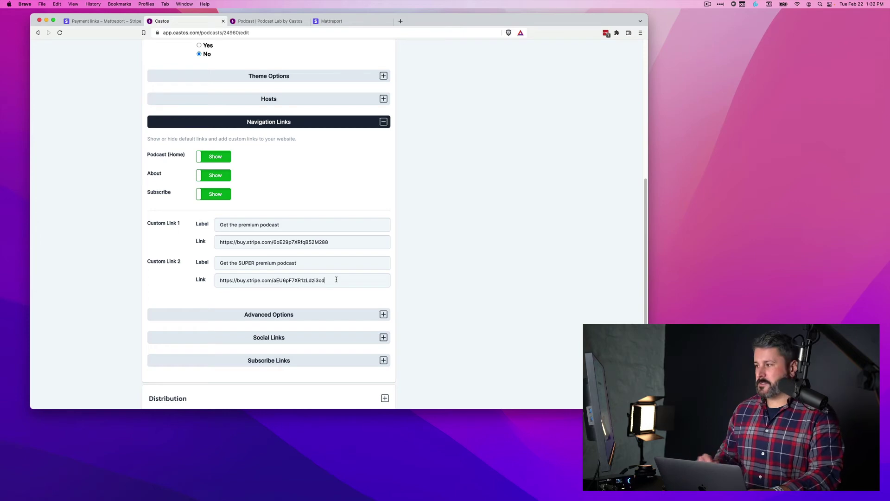
scroll(332, 278, down, 3)
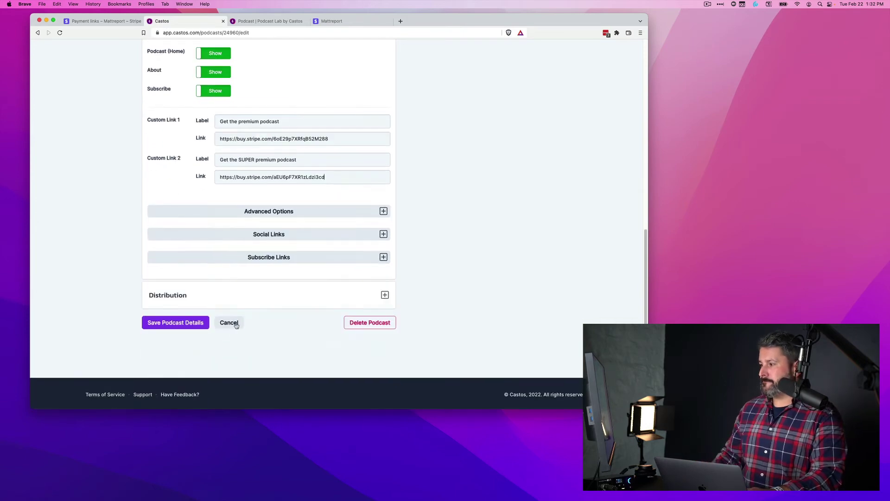
click(184, 326)
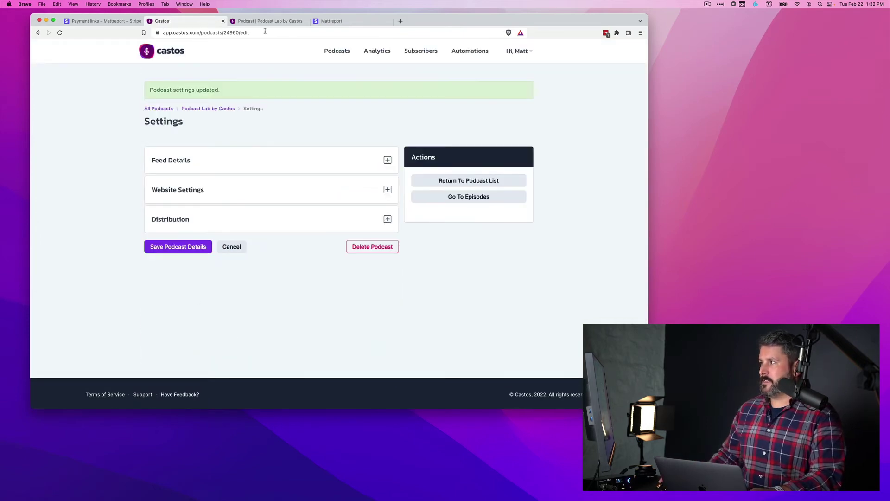
click(267, 21)
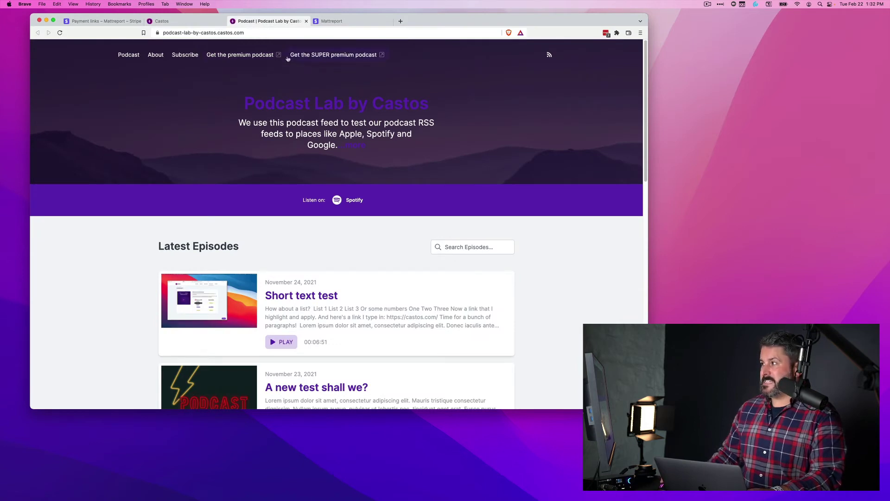
click(338, 60)
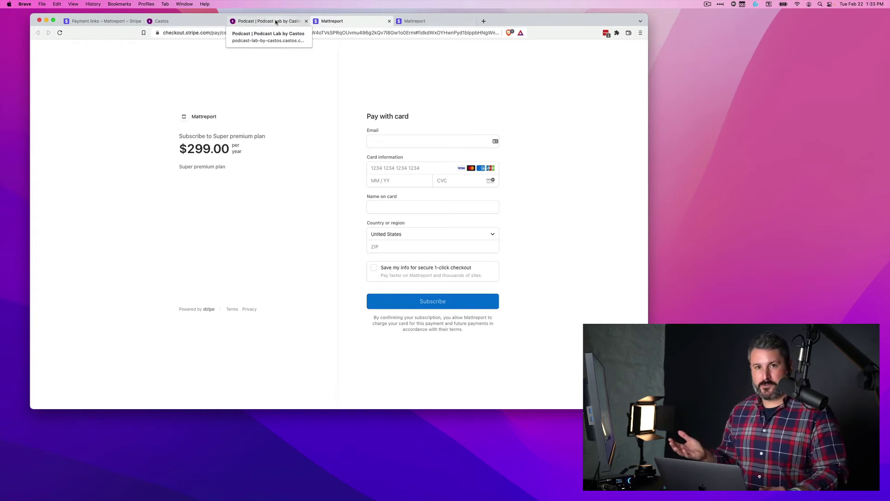
click(273, 22)
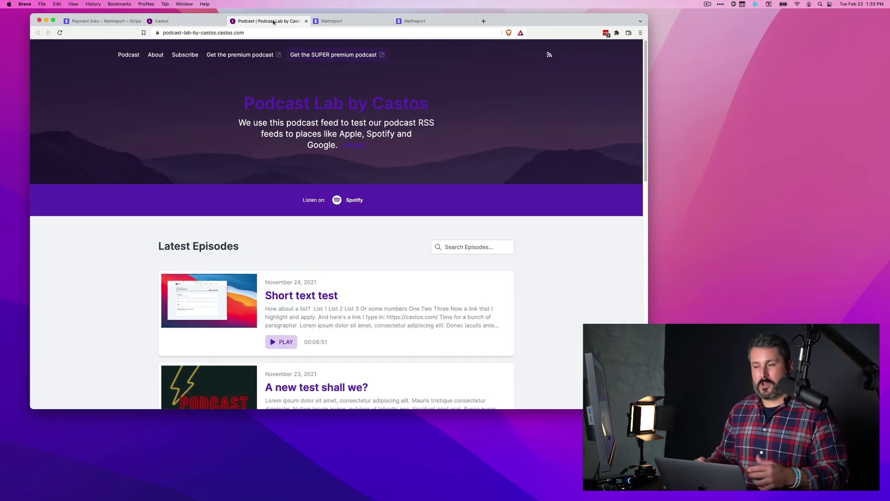
click(179, 21)
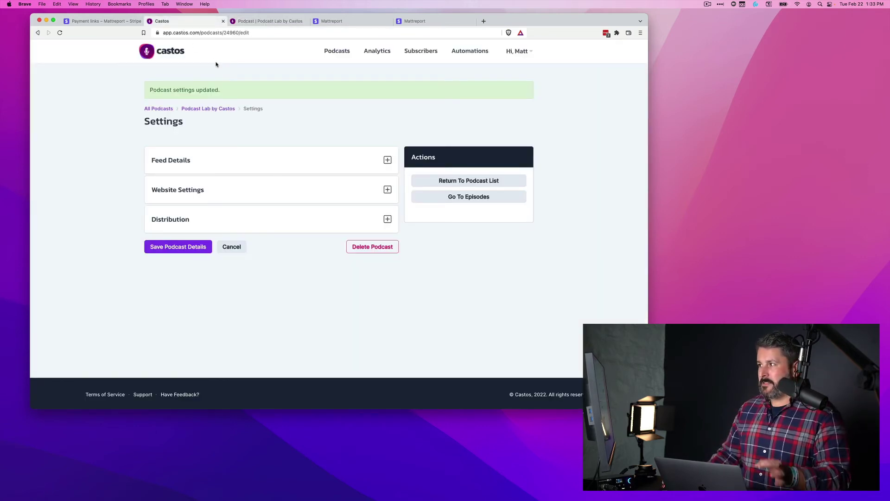
Link the chosen Stripe account to Castos through the Stripe integration's Connect with Stripe flow
click(110, 22)
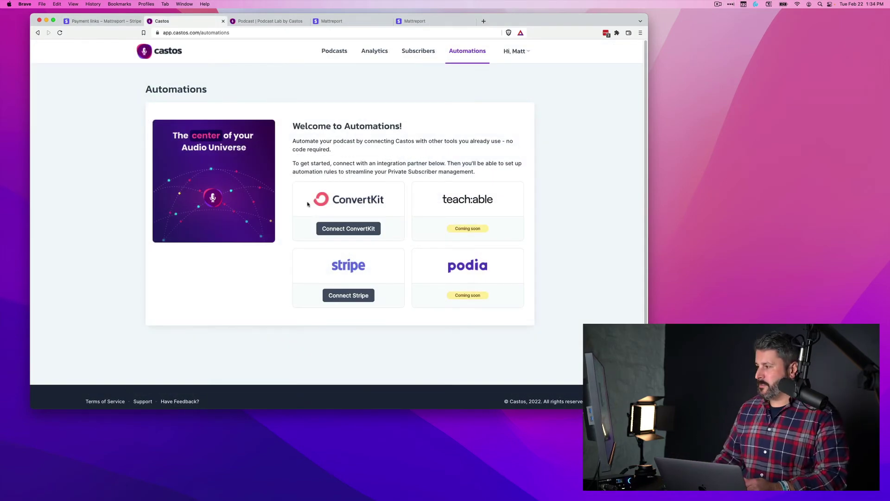
click(349, 295)
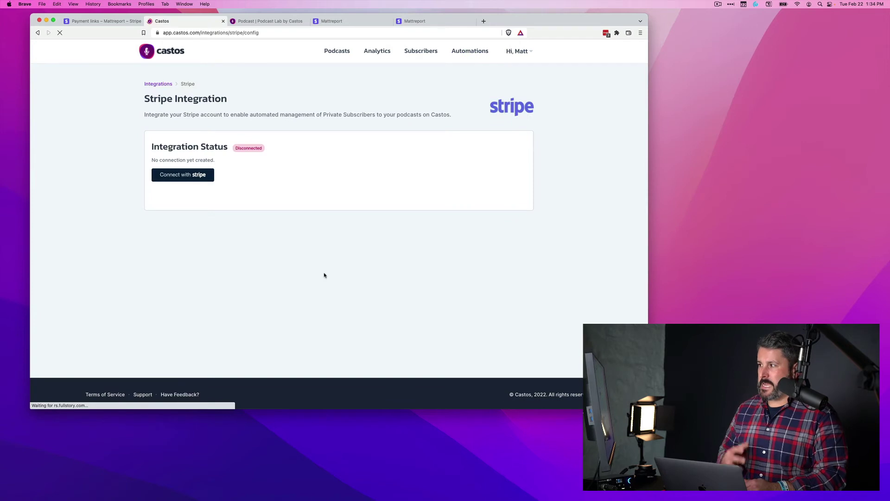
click(176, 174)
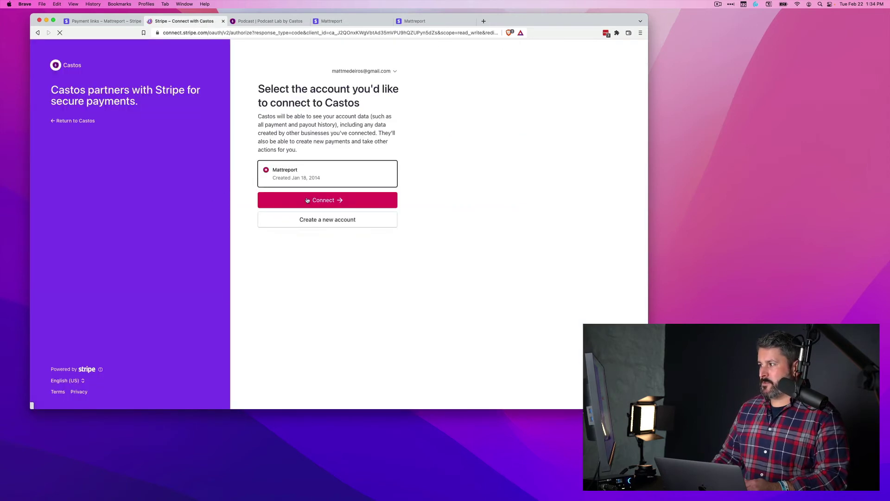
click(306, 200)
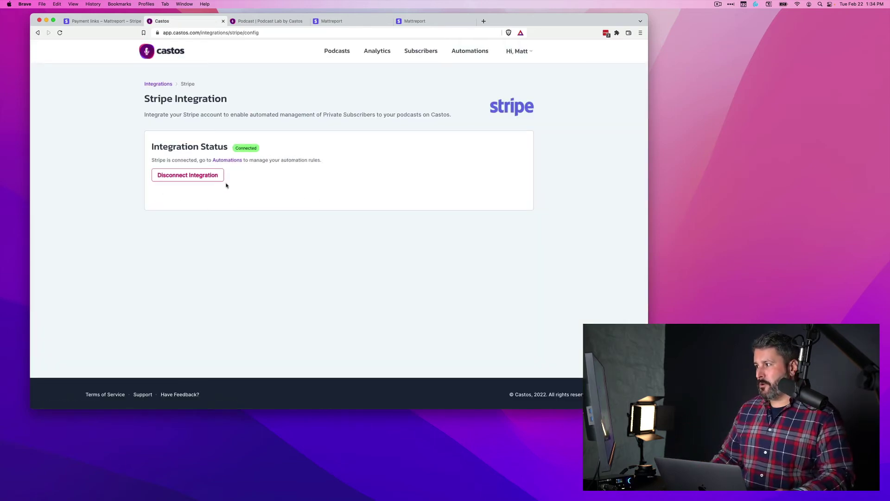
Start a new automation triggered by Stripe's Subscription Created event
click(459, 54)
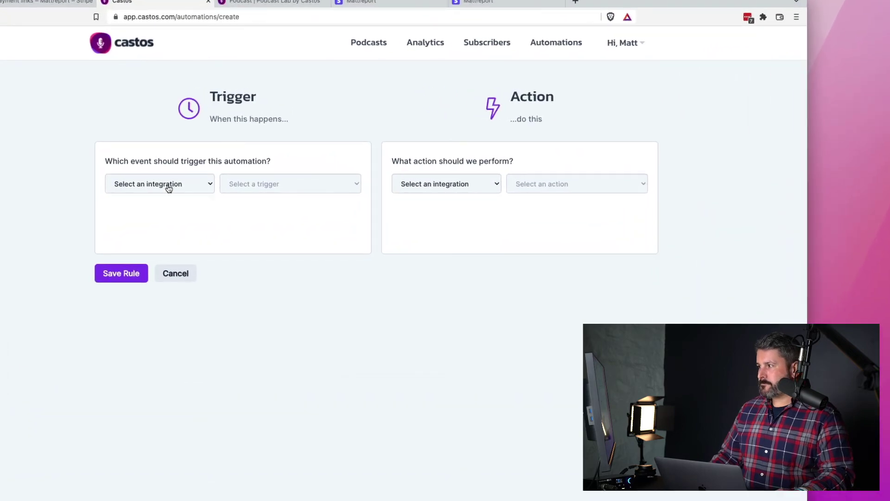
click(194, 152)
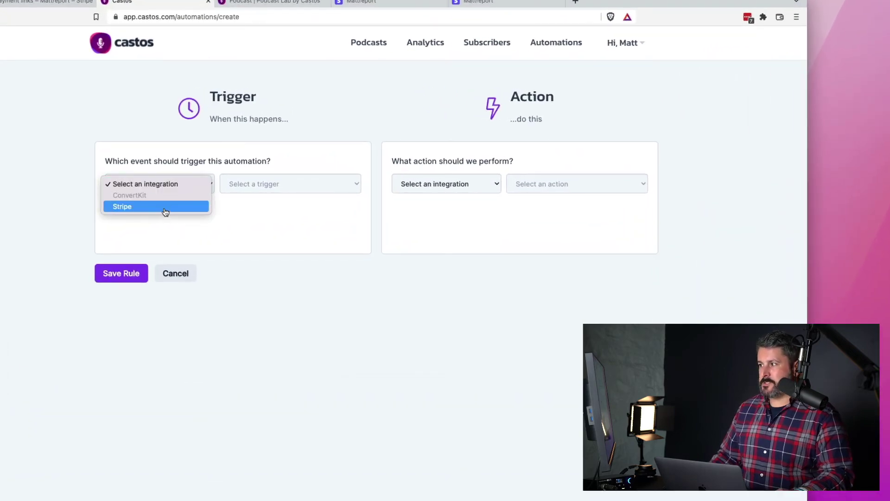
click(165, 206)
click(335, 192)
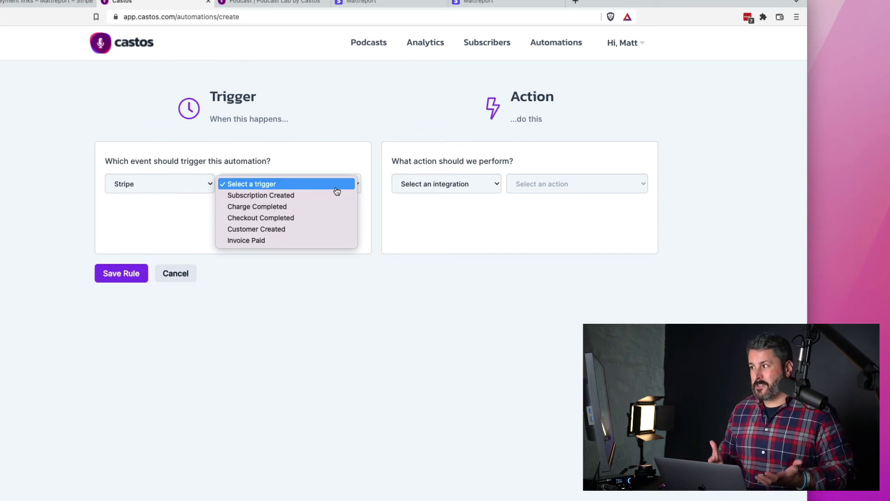
click(307, 195)
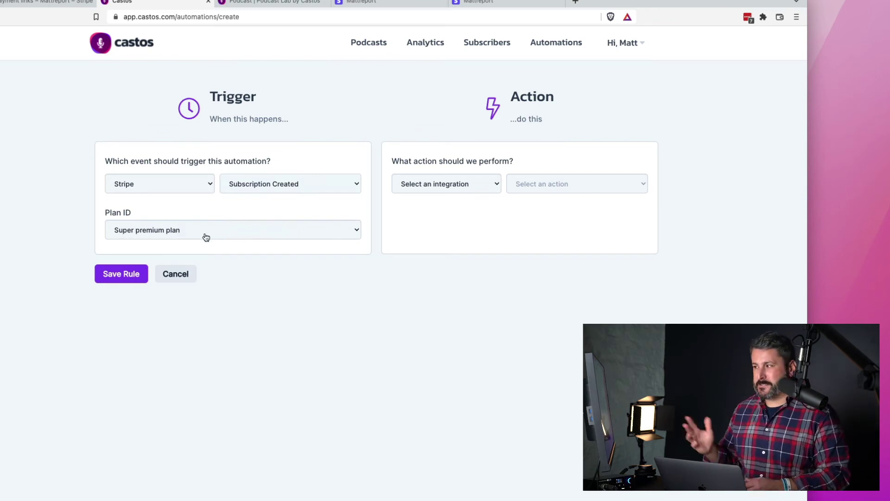
Make its action Castos 'Add to a Podcast' for Podcast Lab by Castos, save the rule, and activate it
click(473, 193)
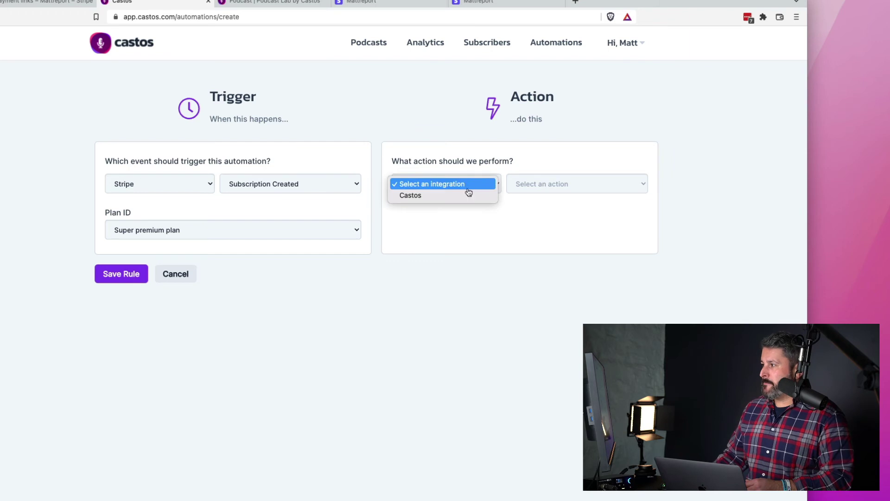
click(463, 197)
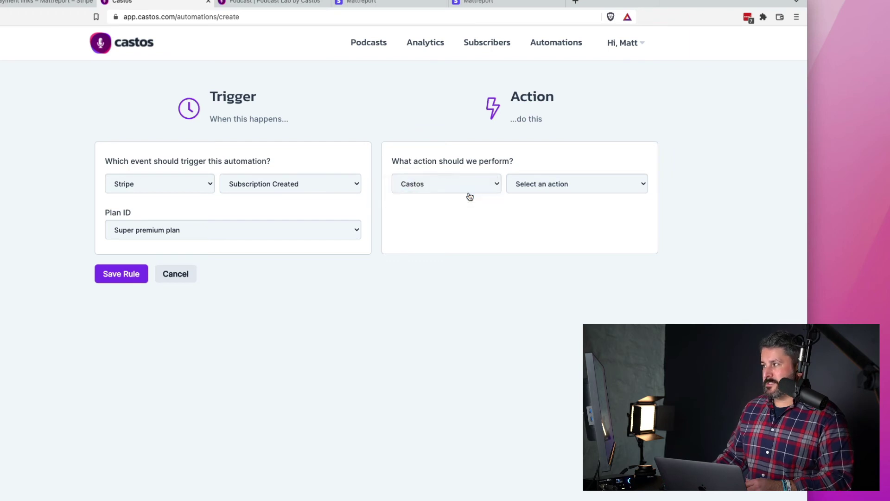
click(578, 187)
click(605, 200)
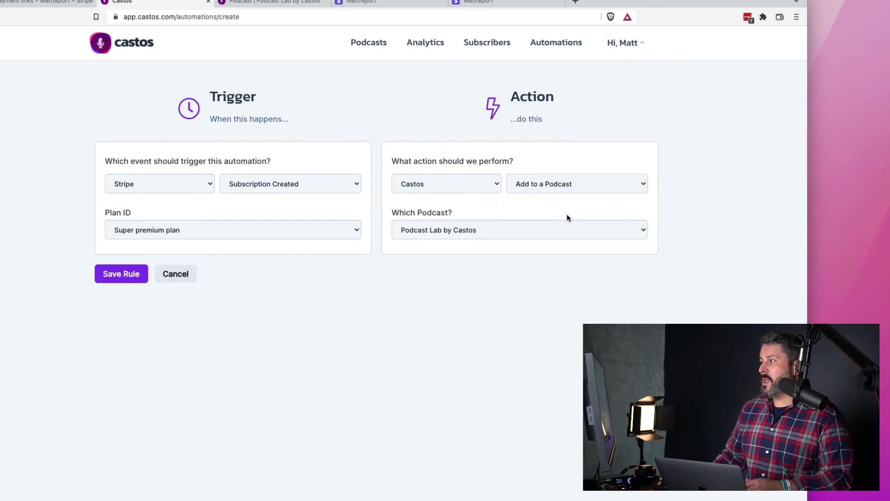
click(549, 230)
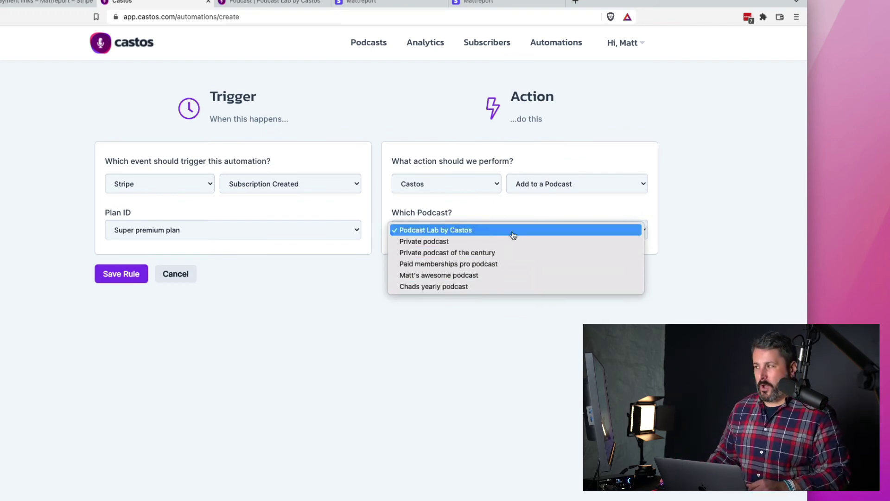
click(523, 213)
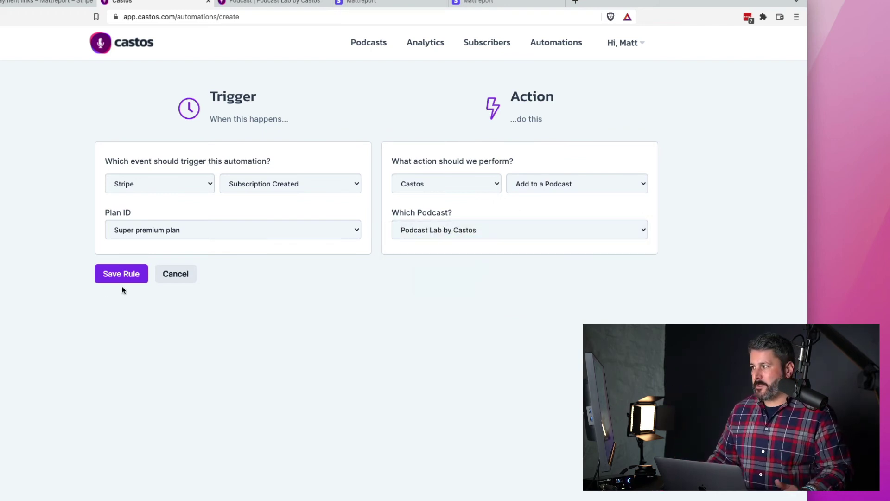
click(109, 279)
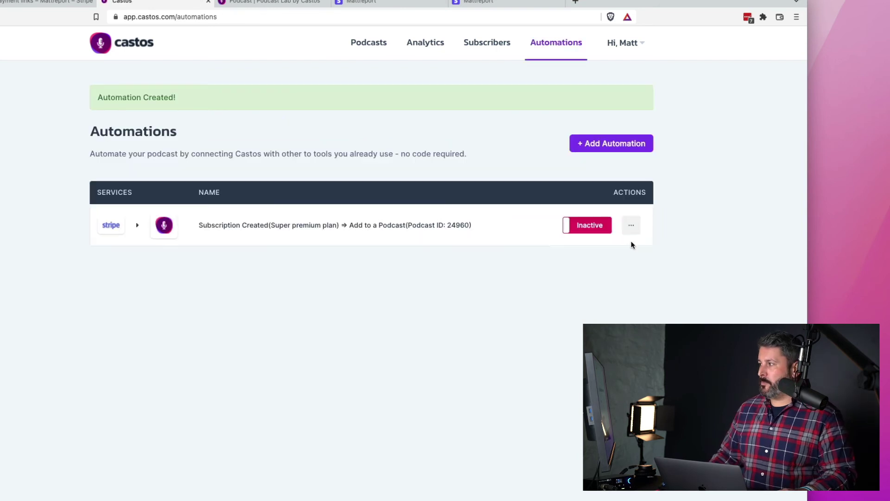
click(583, 226)
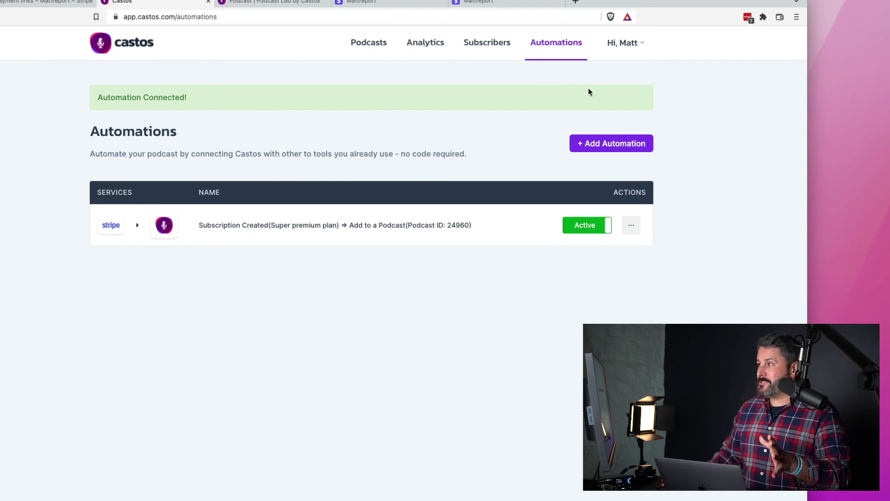
Switch to the browser tab showing the Super premium plan's $299.00/year Stripe checkout
click(388, 4)
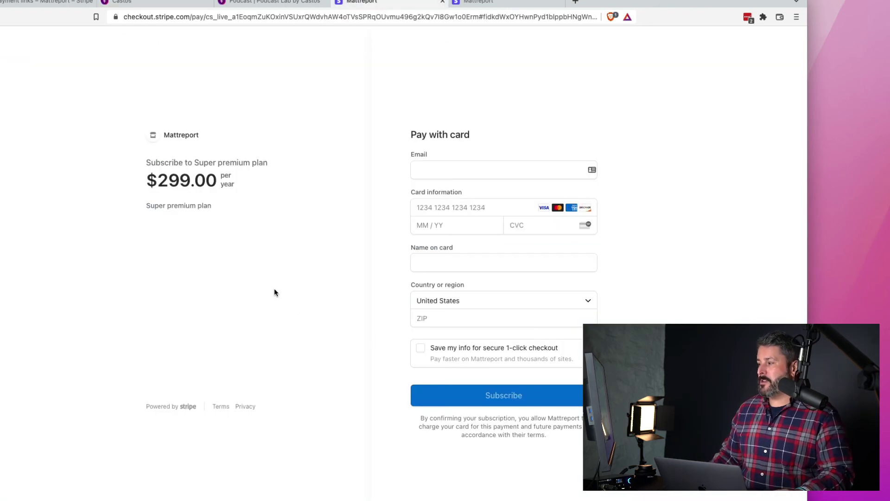